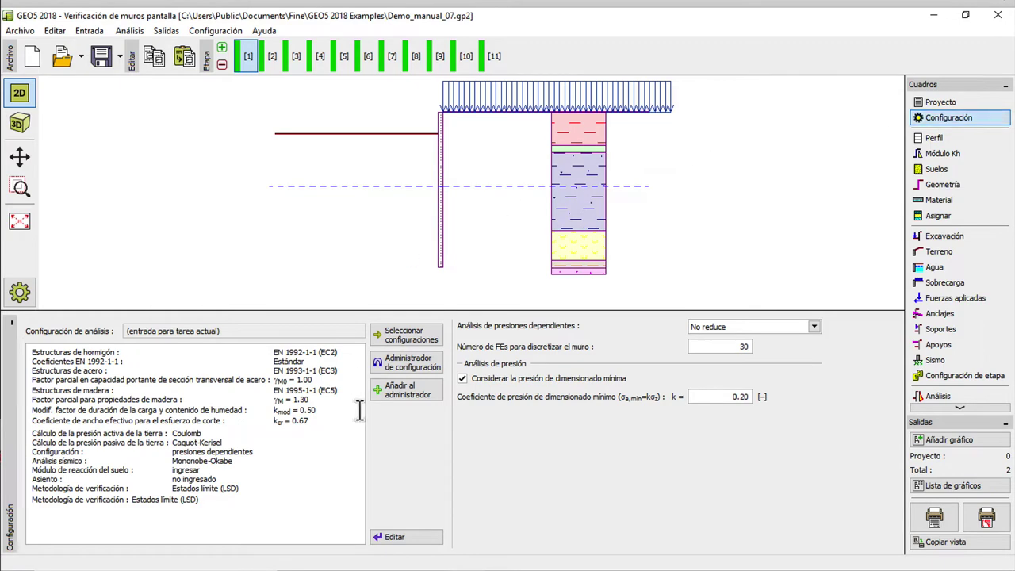
Open the current analysis configuration for editing and review the available standards for concrete, steel and timber structures.
left_click(396, 537)
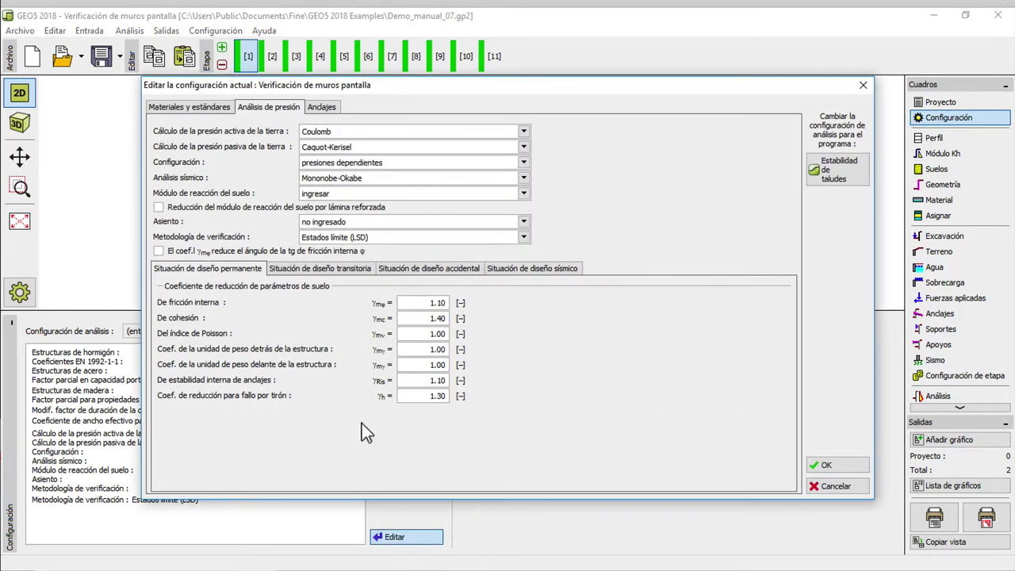
left_click(199, 108)
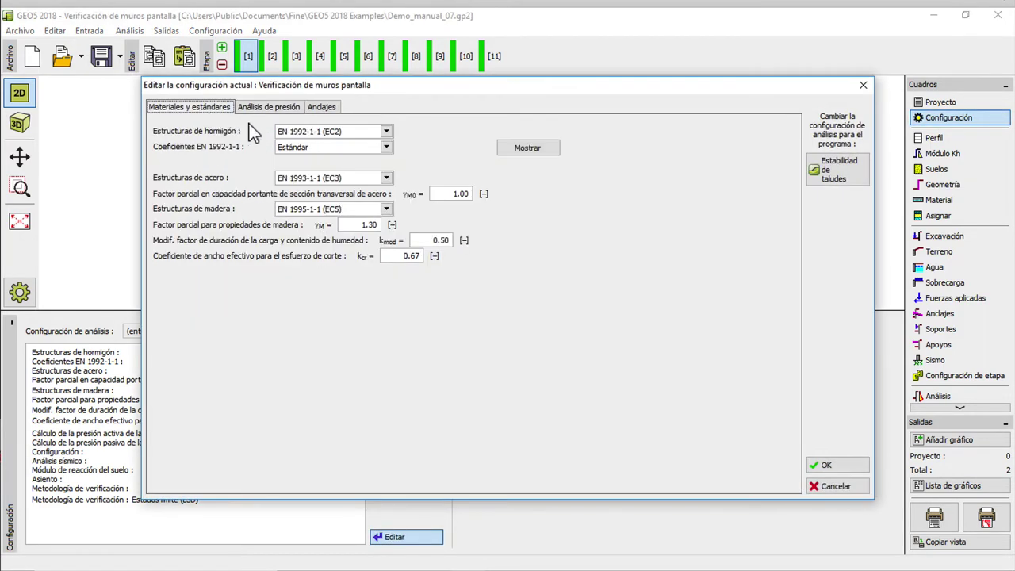
left_click(309, 135)
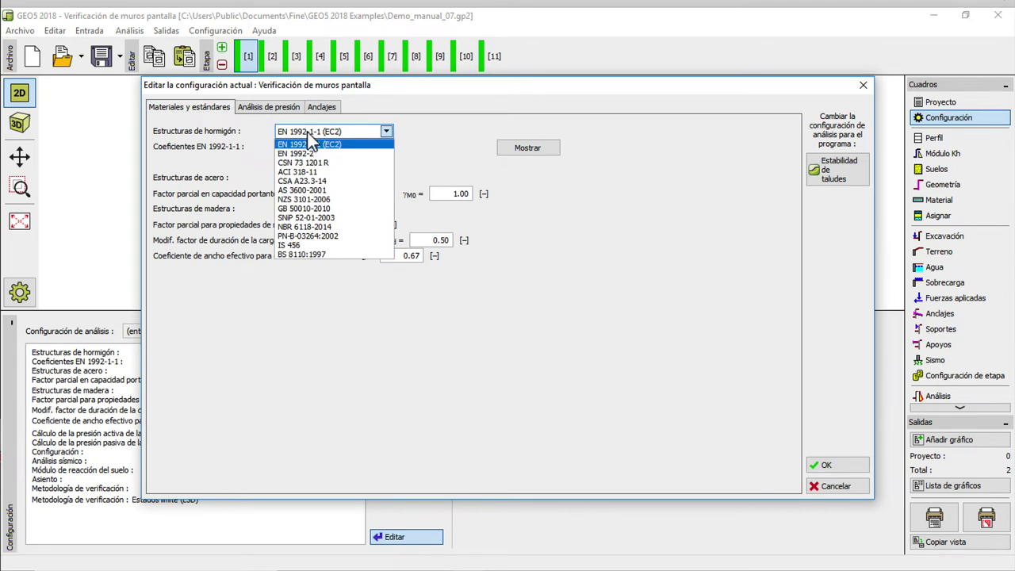
left_click(311, 144)
left_click(322, 179)
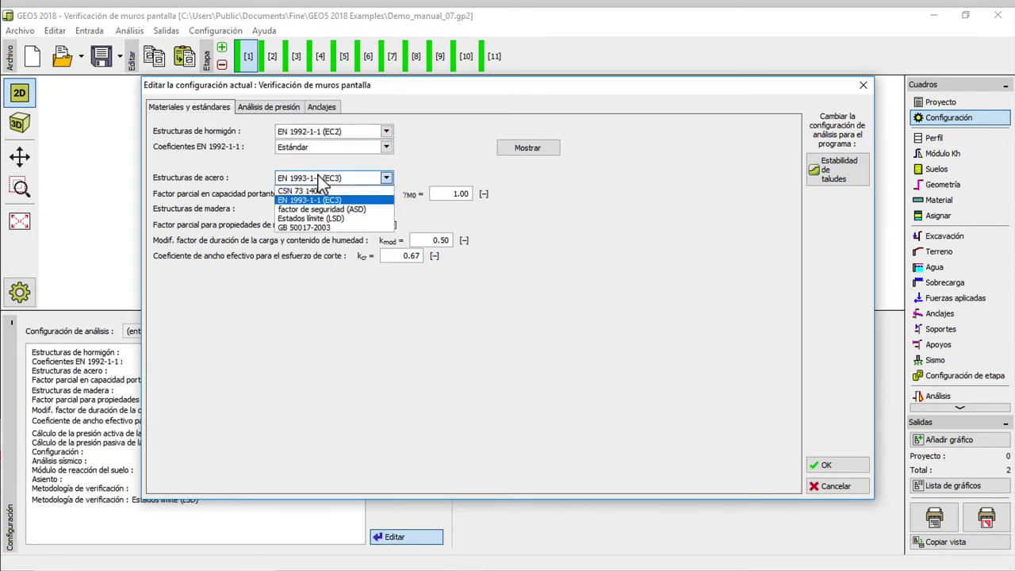
left_click(321, 181)
left_click(325, 210)
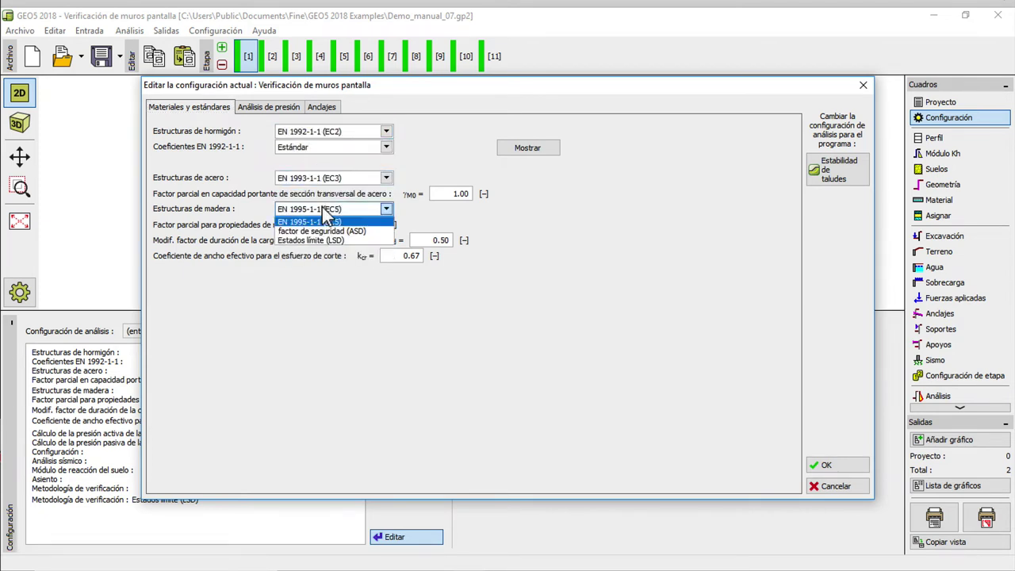
left_click(325, 216)
Review the pressure analysis options for active and passive earth pressure, dependent pressures, seismic analysis and the soil reaction modulus.
left_click(290, 111)
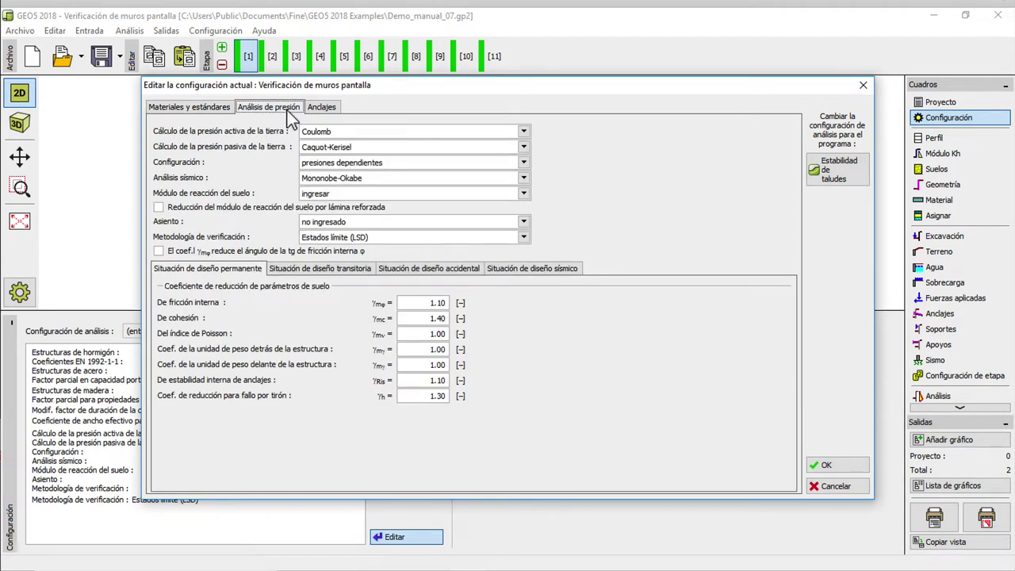
left_click(347, 132)
left_click(347, 132)
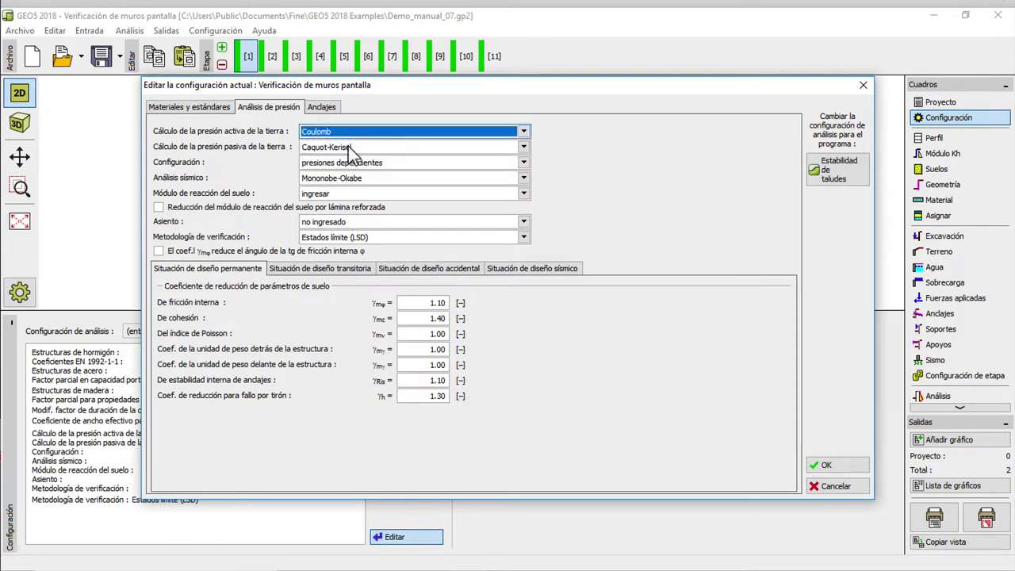
left_click(348, 147)
left_click(348, 157)
left_click(348, 159)
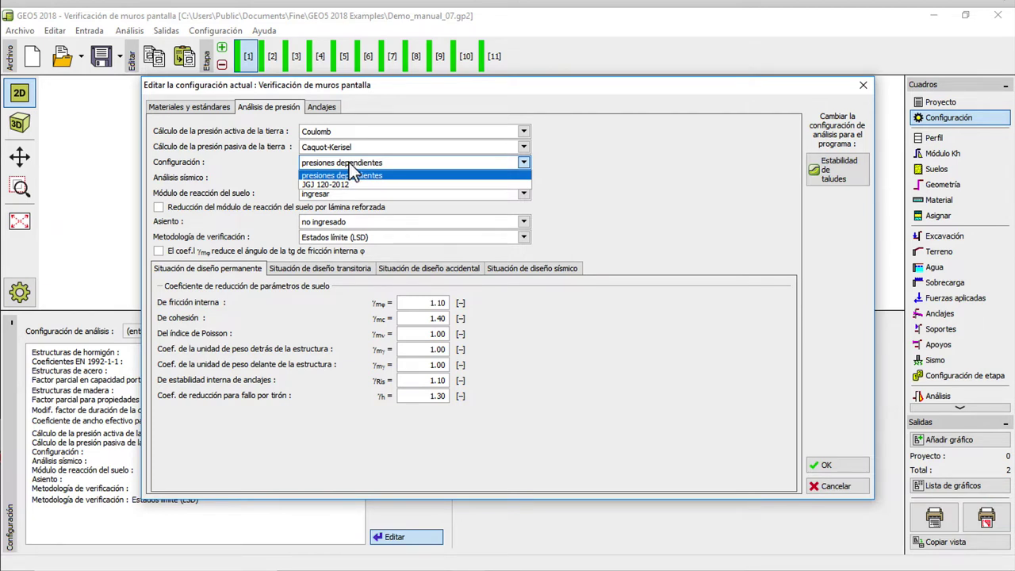
left_click(352, 174)
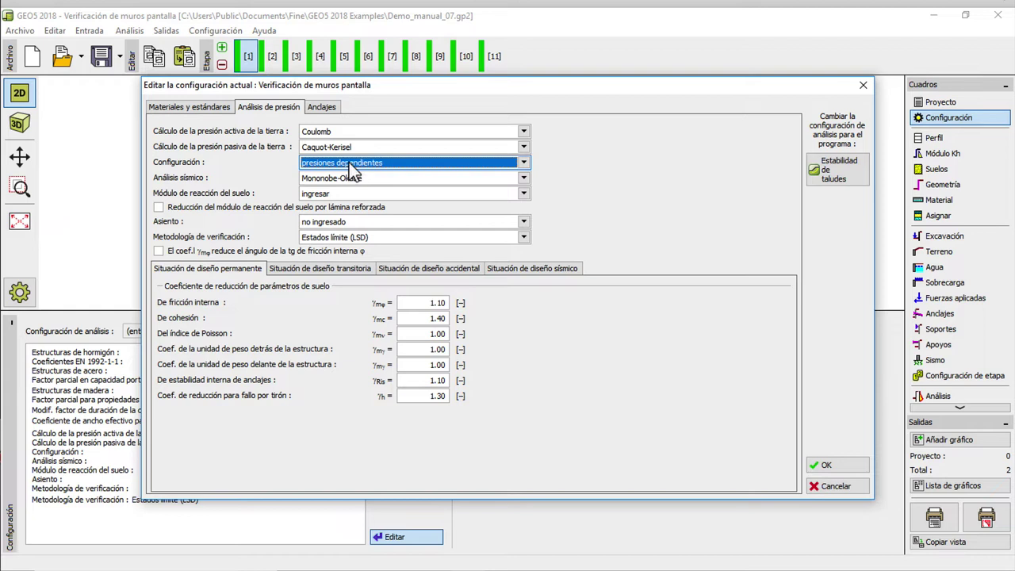
left_click(352, 178)
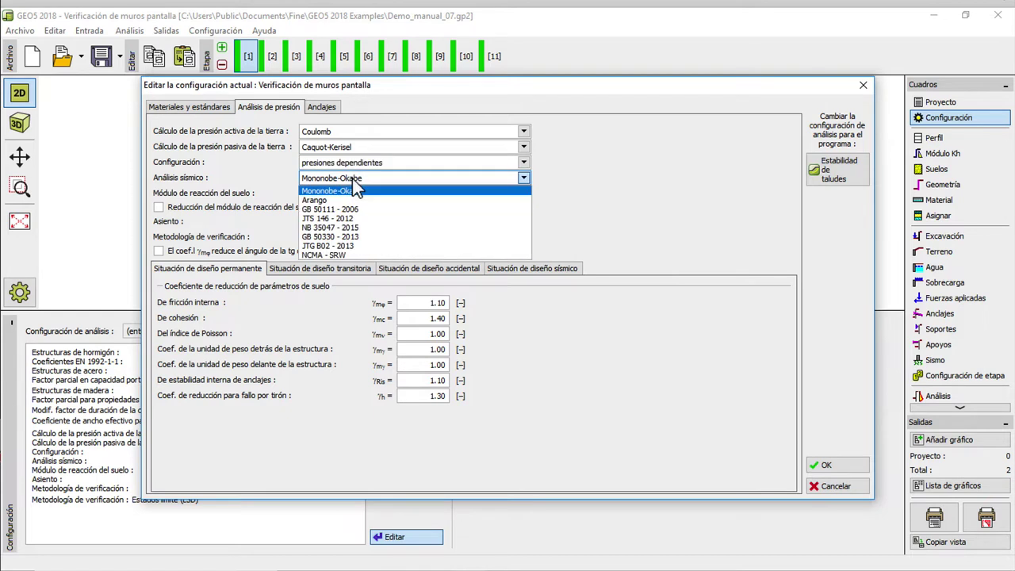
left_click(409, 192)
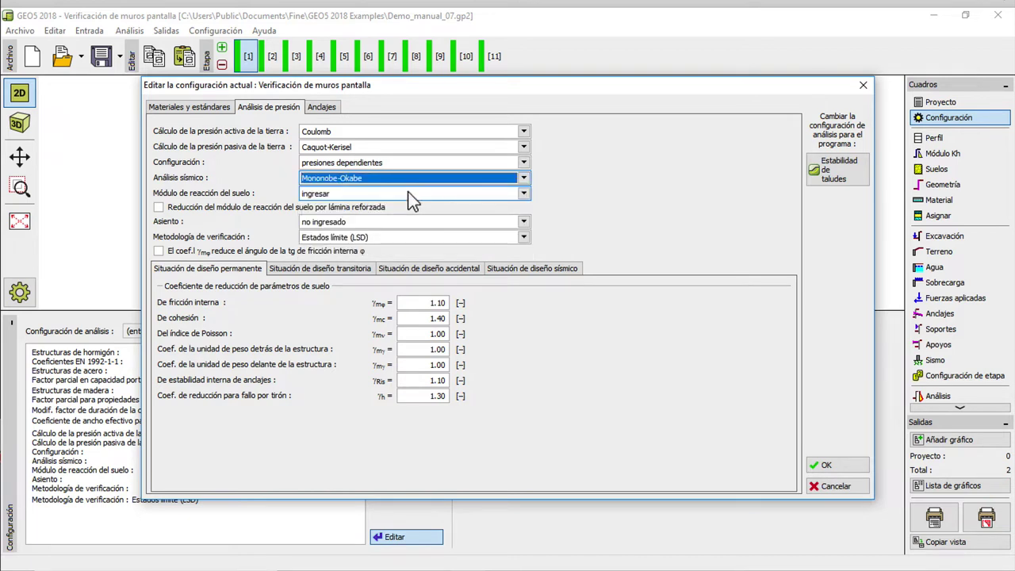
left_click(412, 195)
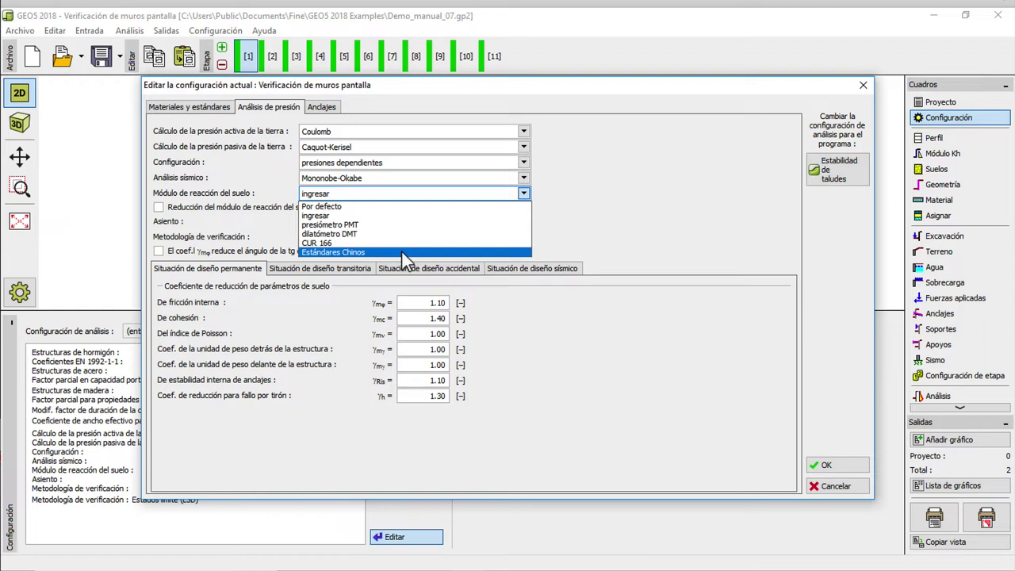
left_click(349, 271)
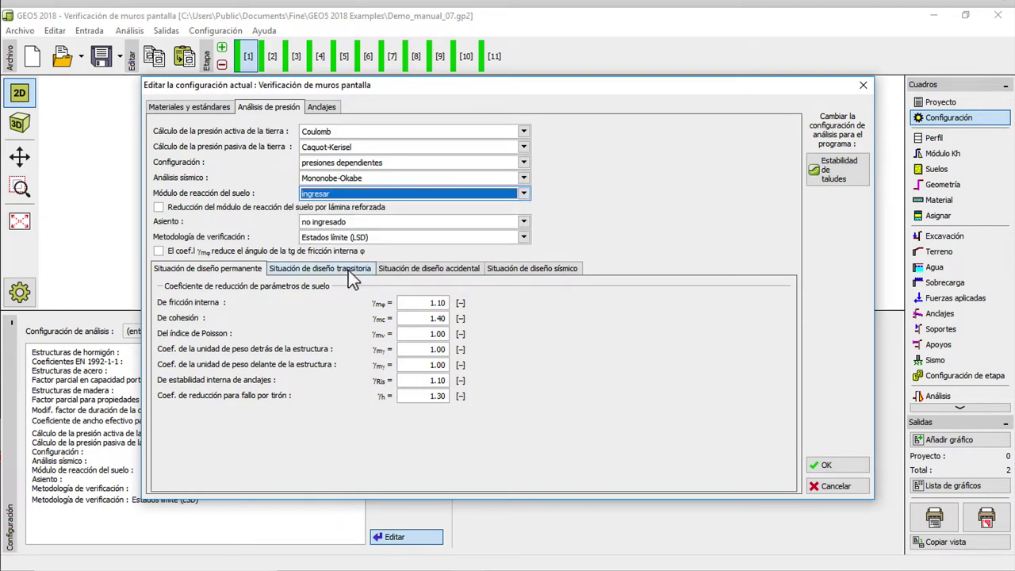
Examine the soil parameter reduction coefficients for the transient, accidental and seismic design situations.
left_click(348, 270)
left_click(436, 318)
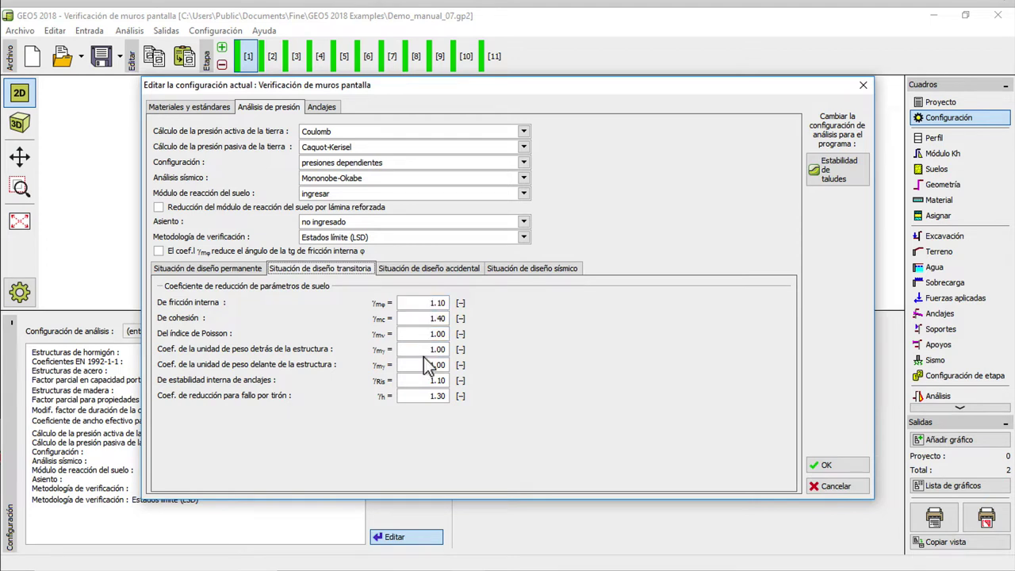
left_click(430, 269)
left_click(501, 270)
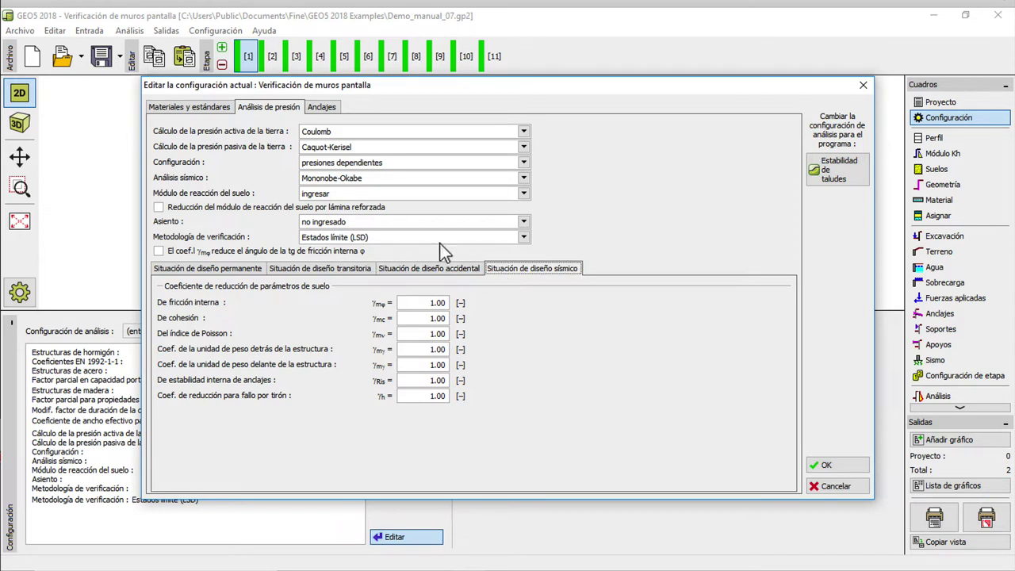
Try the Factores de seguridad (ASD) and Estados límite (LSD) verification methodologies for the anchors, and discard the configuration edits.
left_click(332, 111)
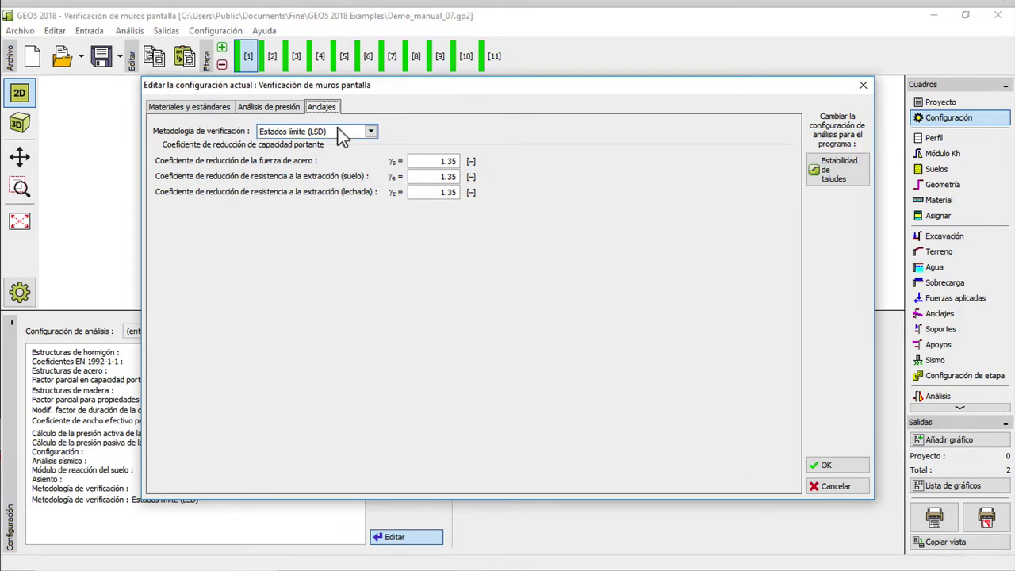
left_click(341, 132)
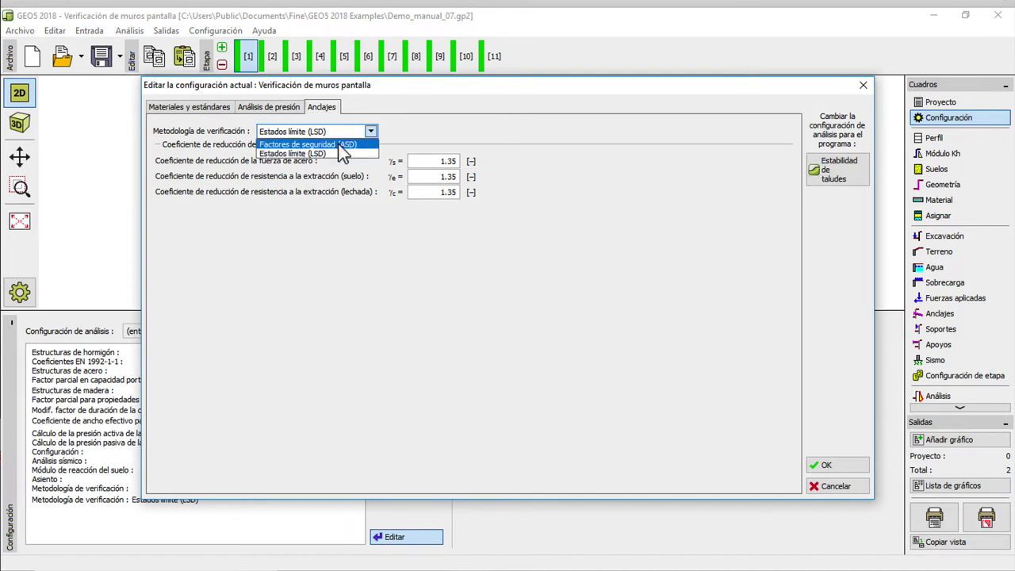
left_click(341, 145)
left_click(336, 133)
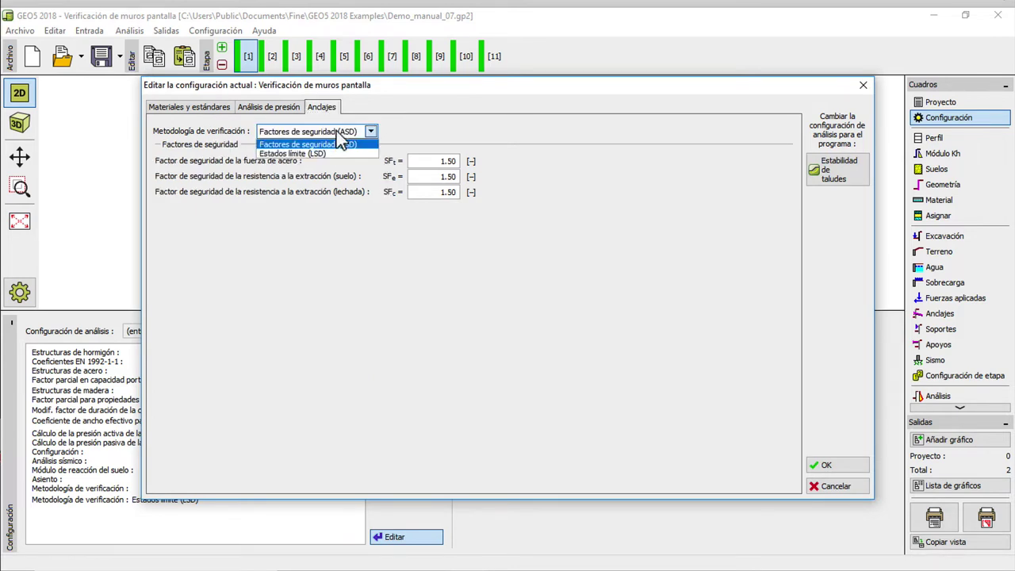
left_click(334, 153)
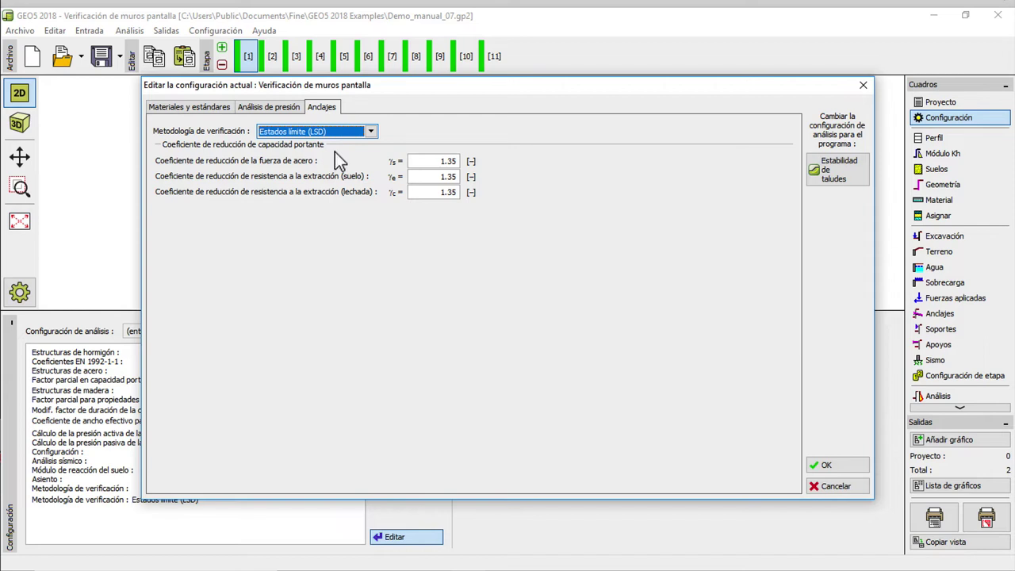
left_click(370, 131)
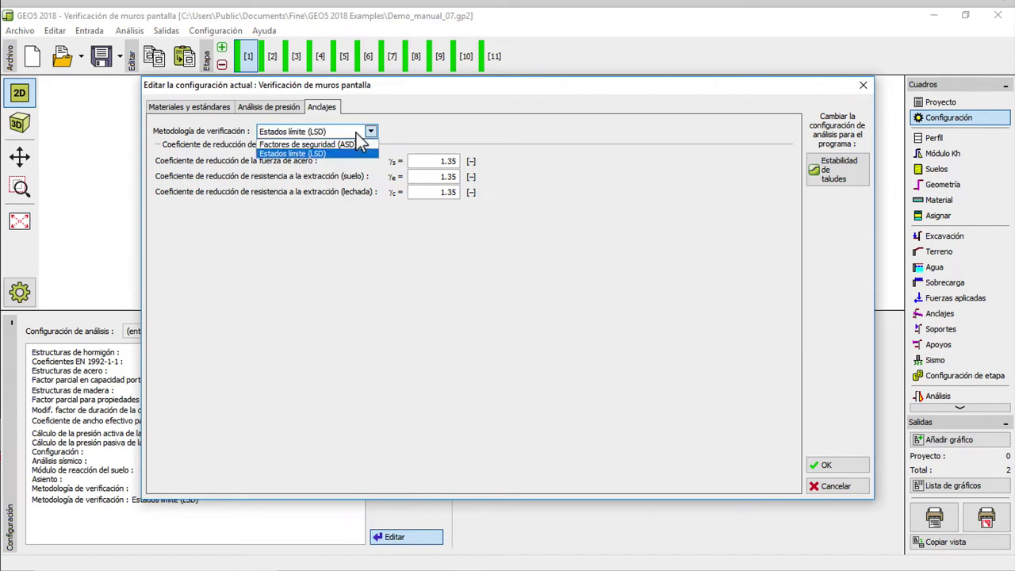
left_click(355, 144)
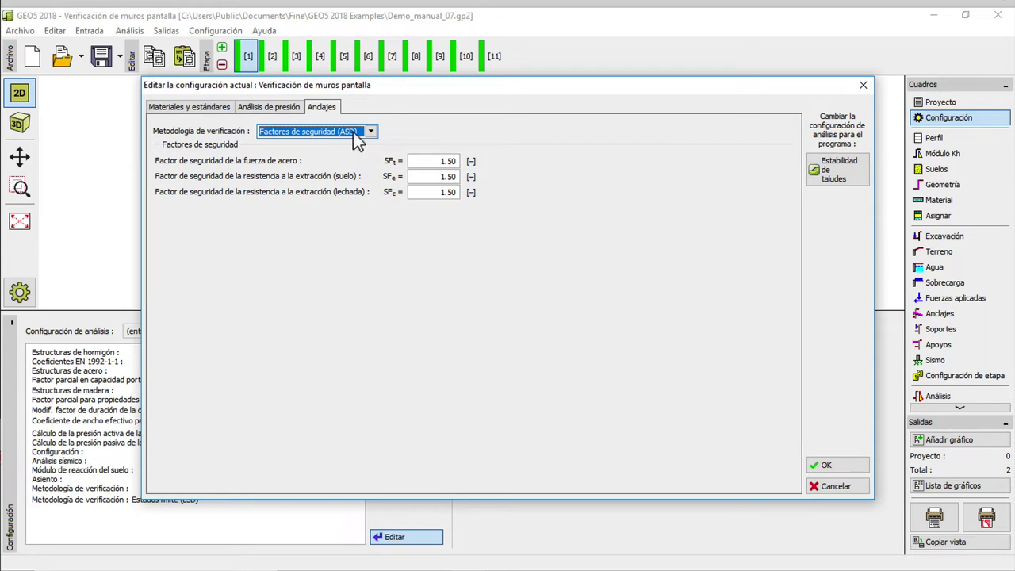
left_click(839, 486)
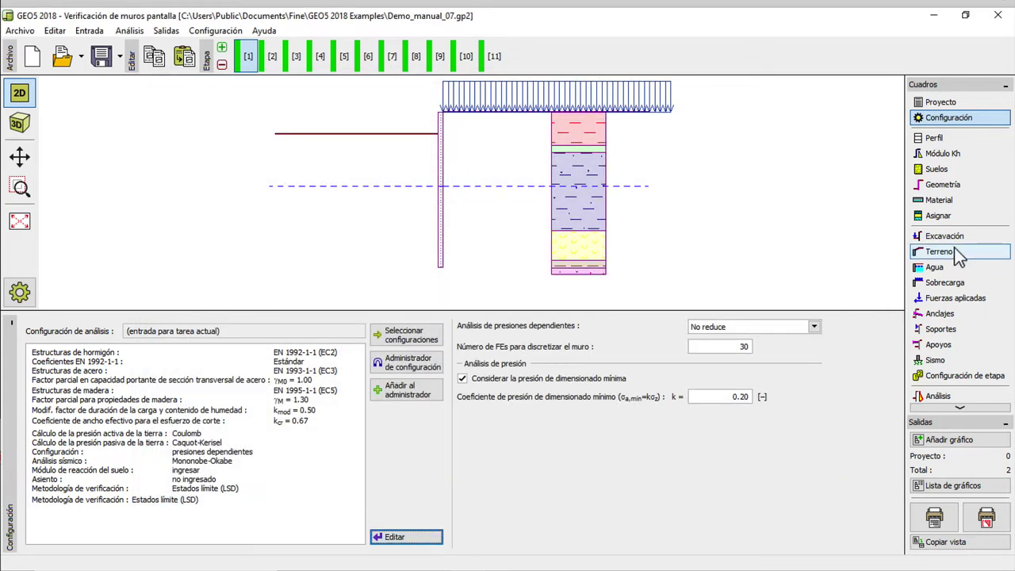
Review the soil profile depths and the parameters of soil F6 without editing them.
left_click(947, 139)
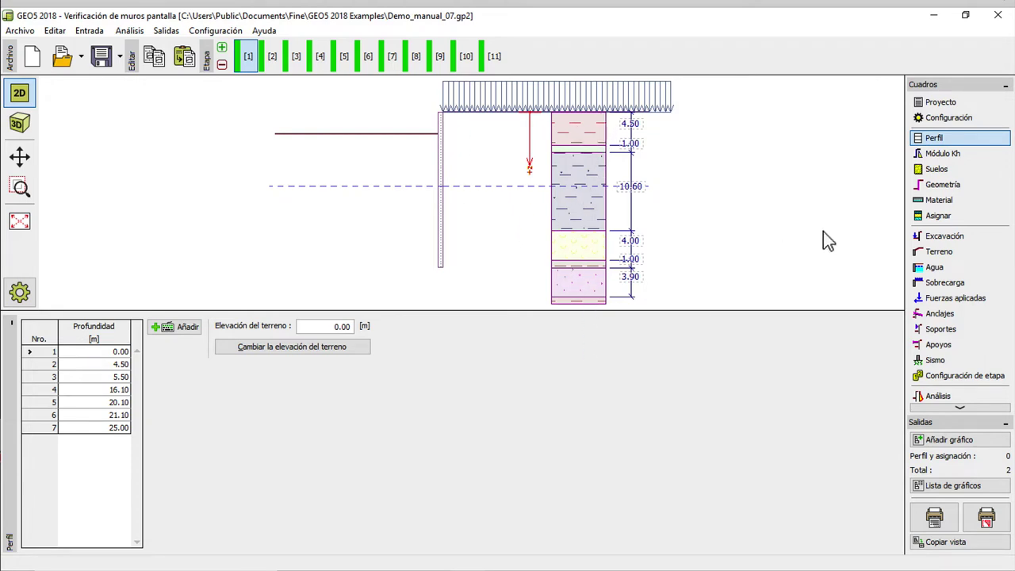
left_click(926, 169)
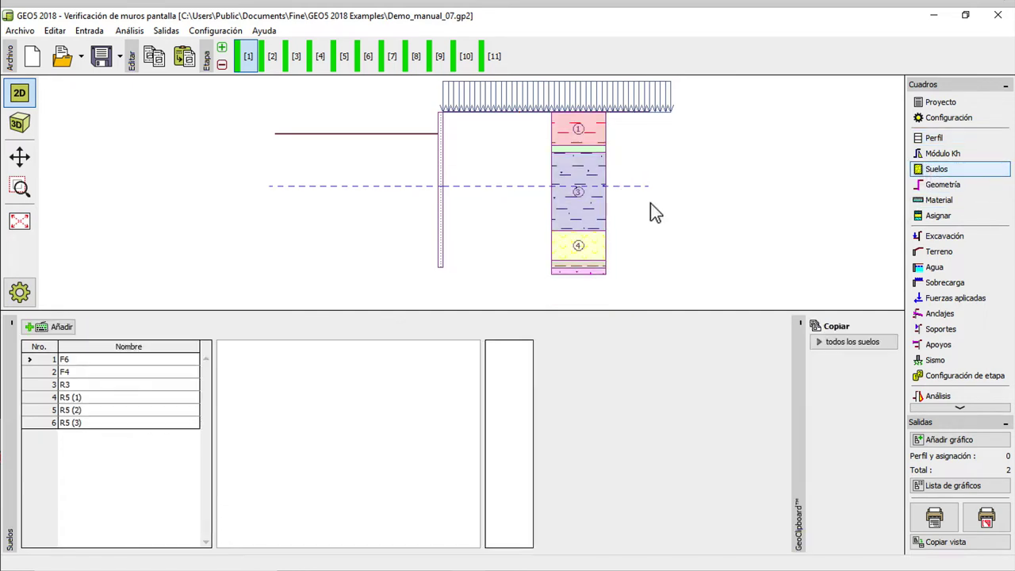
double_click(170, 362)
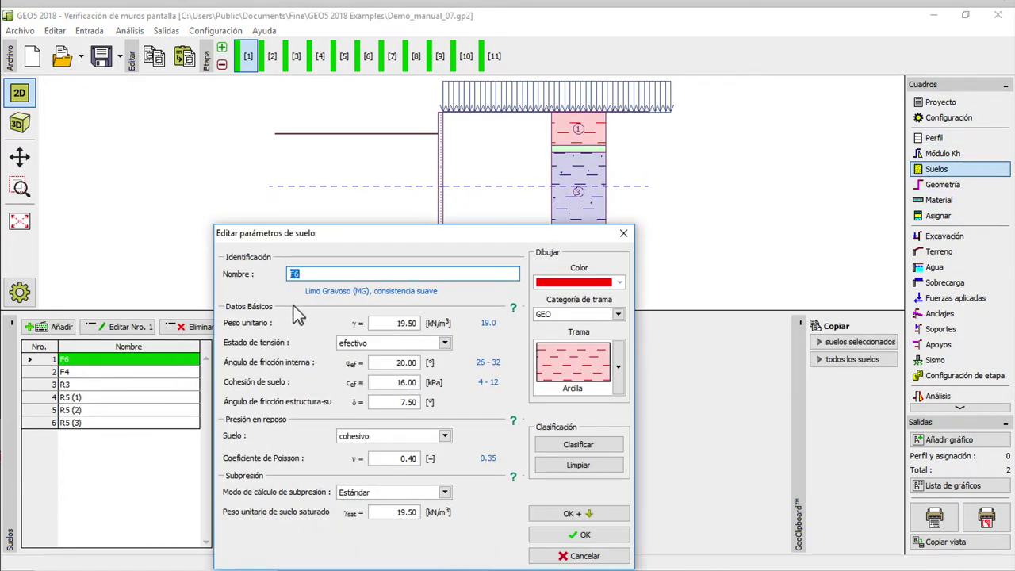
left_click(543, 557)
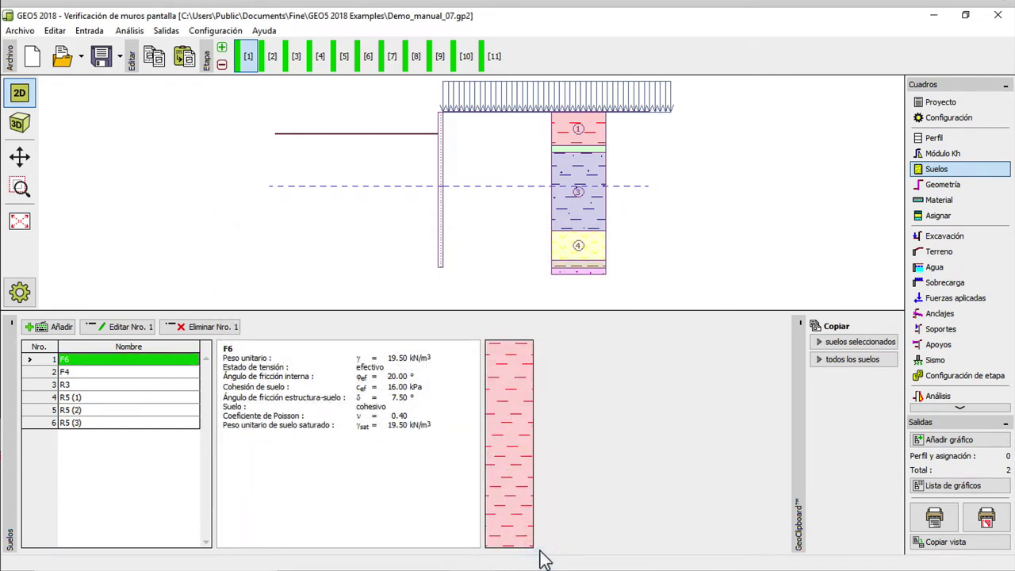
Open the wall section in the geometry data, try the wall type Entrada definida por el usuario (A,I,E,G), and cancel the edit.
left_click(950, 190)
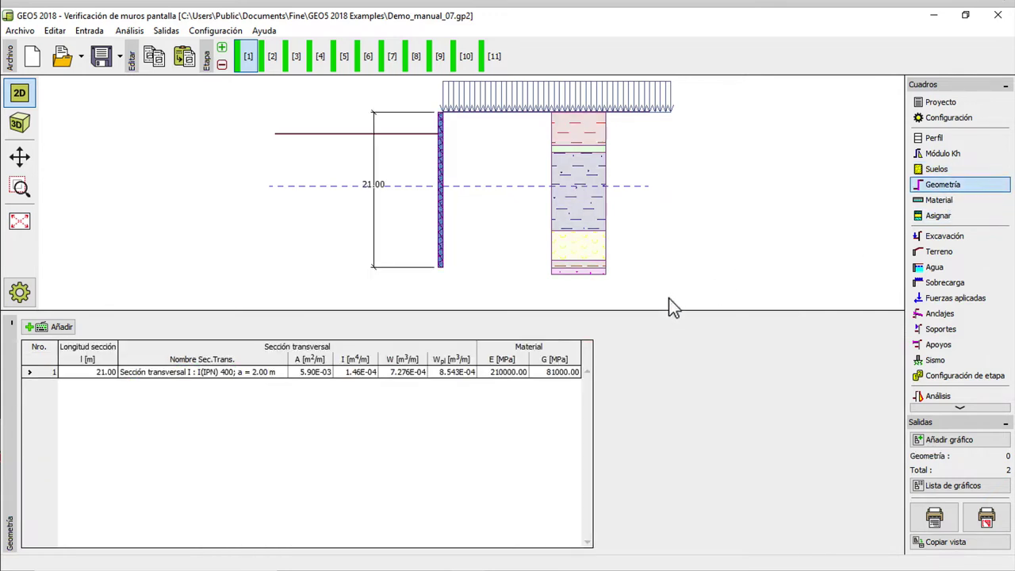
double_click(457, 375)
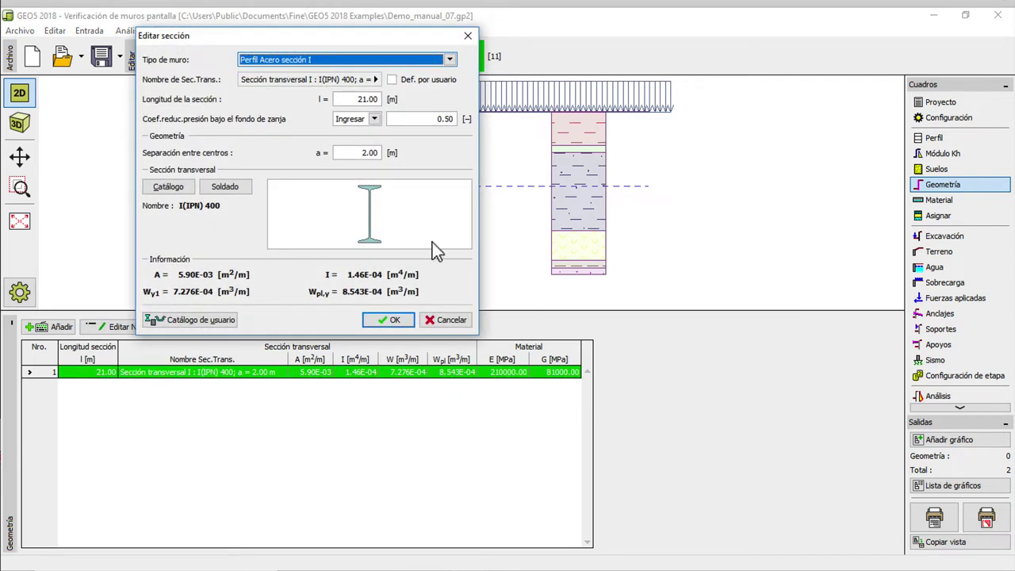
left_click(450, 61)
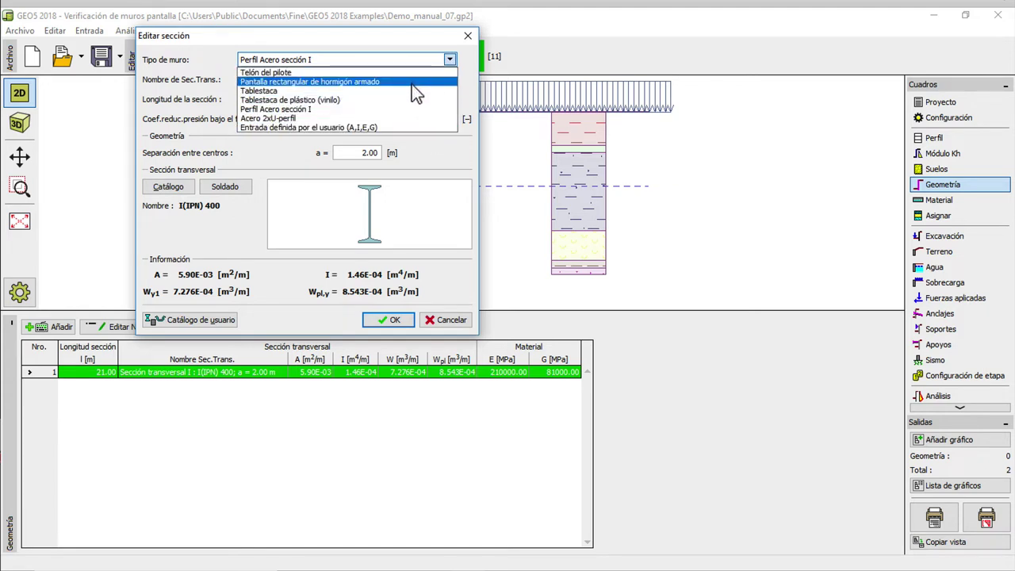
left_click(401, 127)
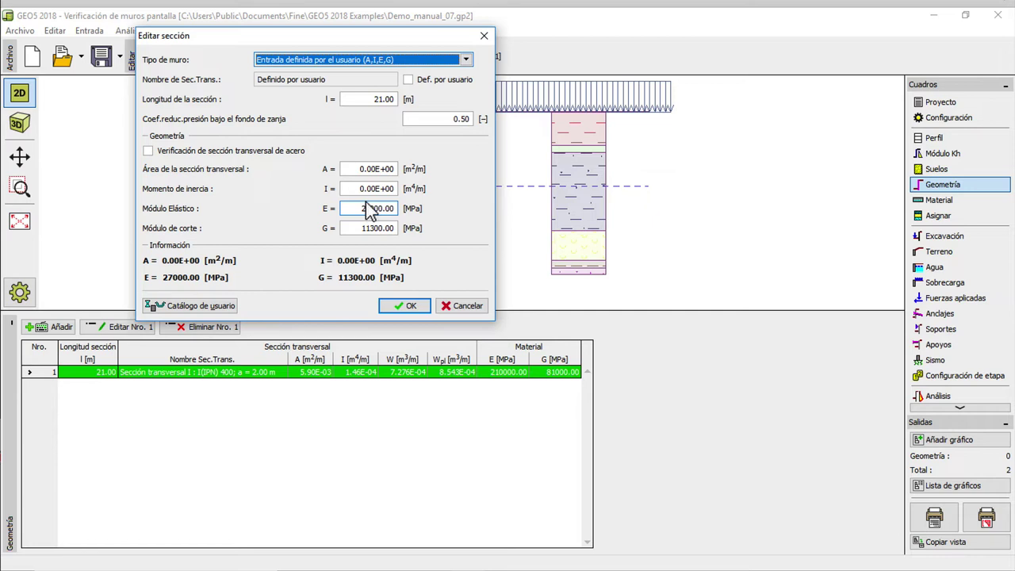
left_click(453, 304)
Check the wall's structural steel material and the soils assigned to the profile layers.
left_click(940, 210)
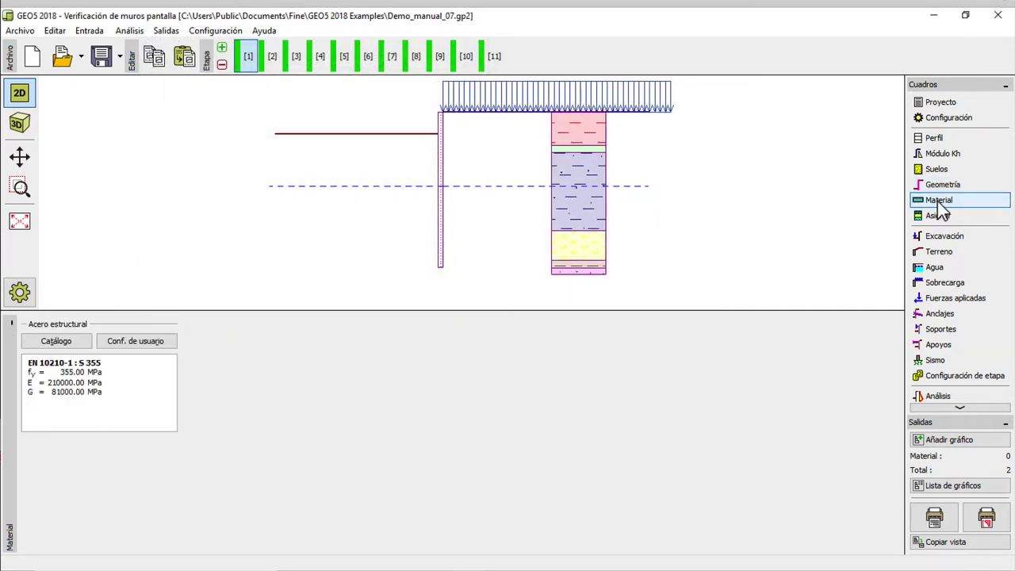
left_click(943, 218)
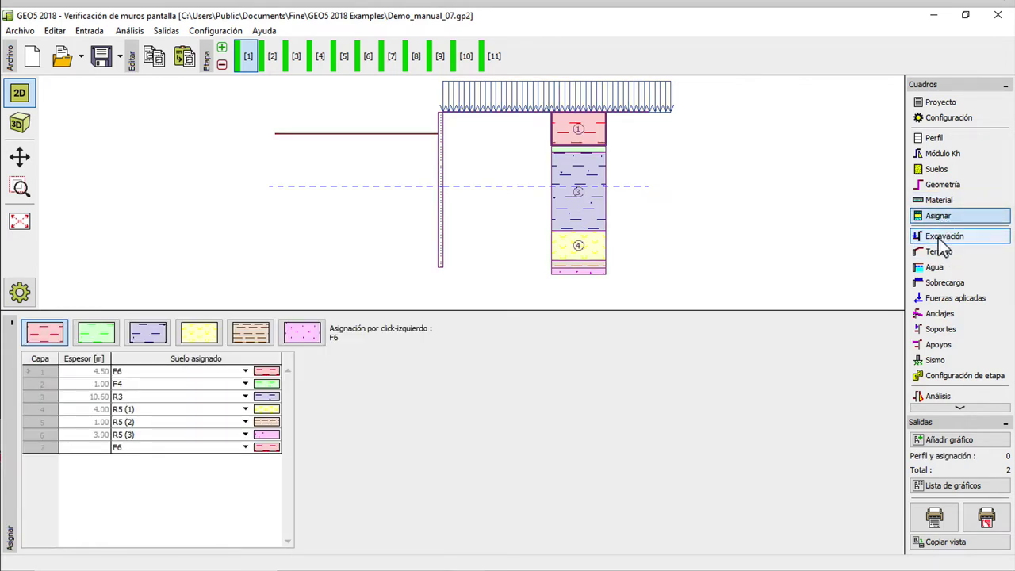
Review construction stages 2 to 6 of the wall one after another and view stage 6 in 3D.
left_click(274, 67)
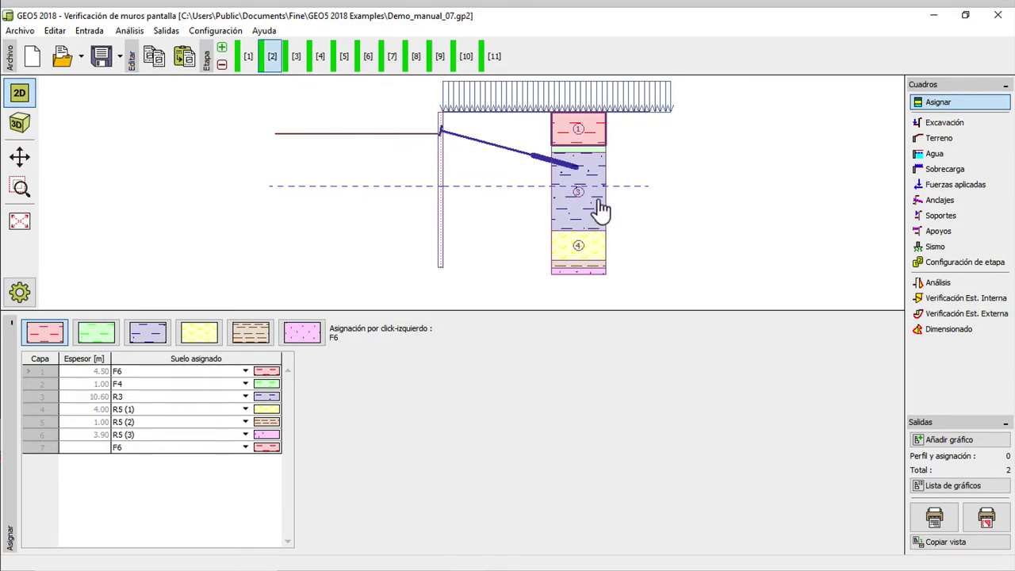
left_click(297, 64)
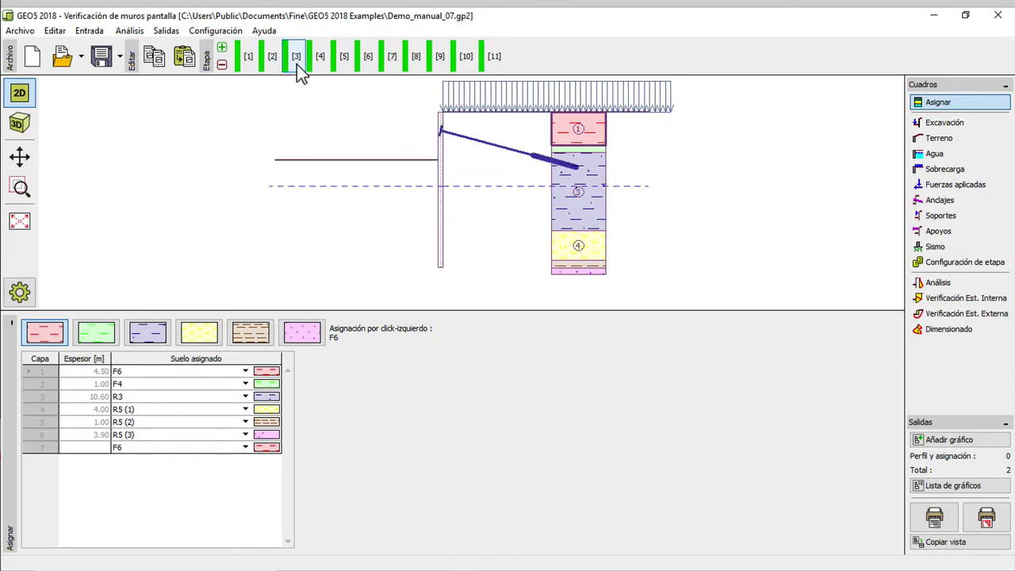
left_click(319, 65)
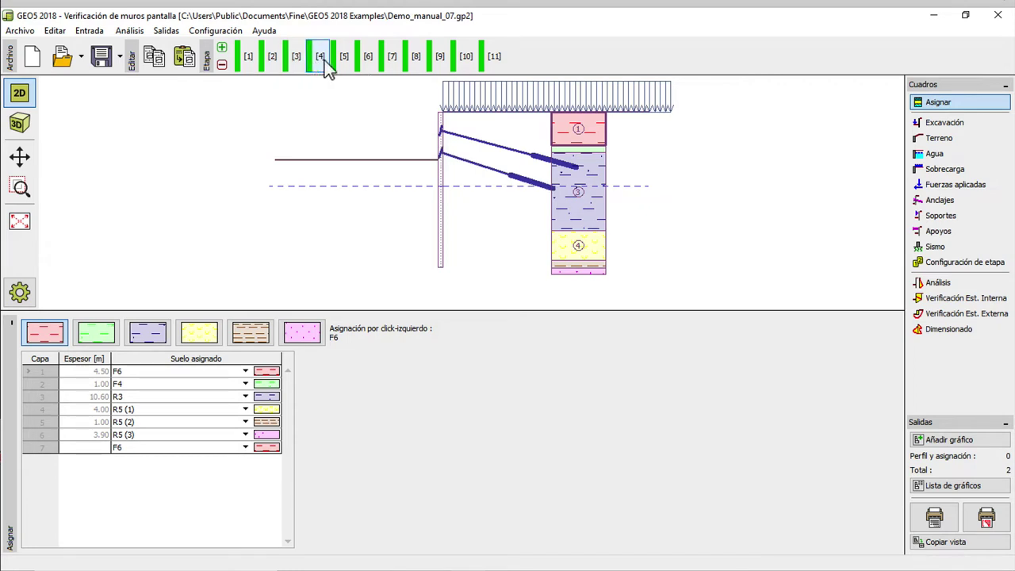
left_click(345, 65)
left_click(369, 65)
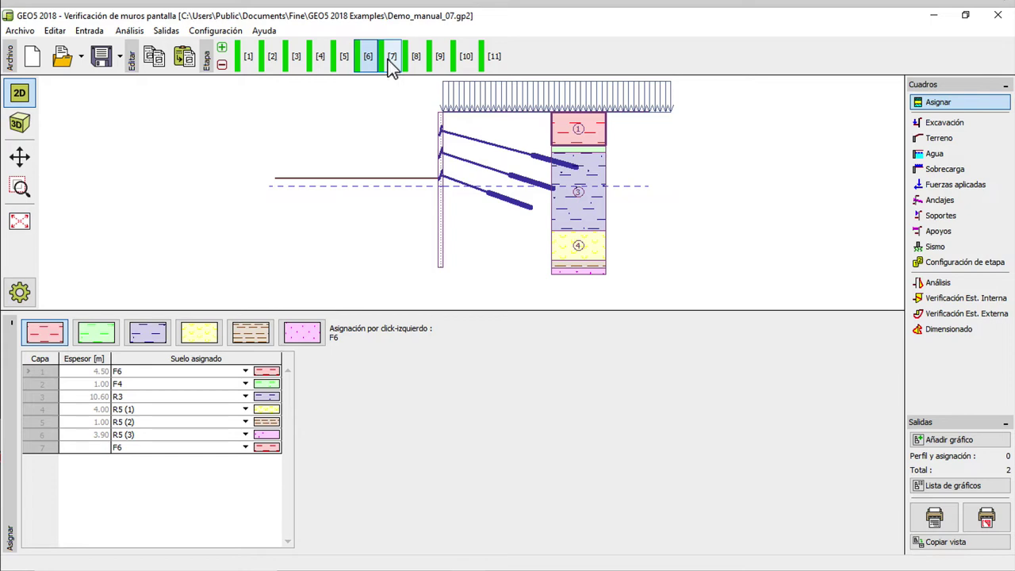
left_click(20, 124)
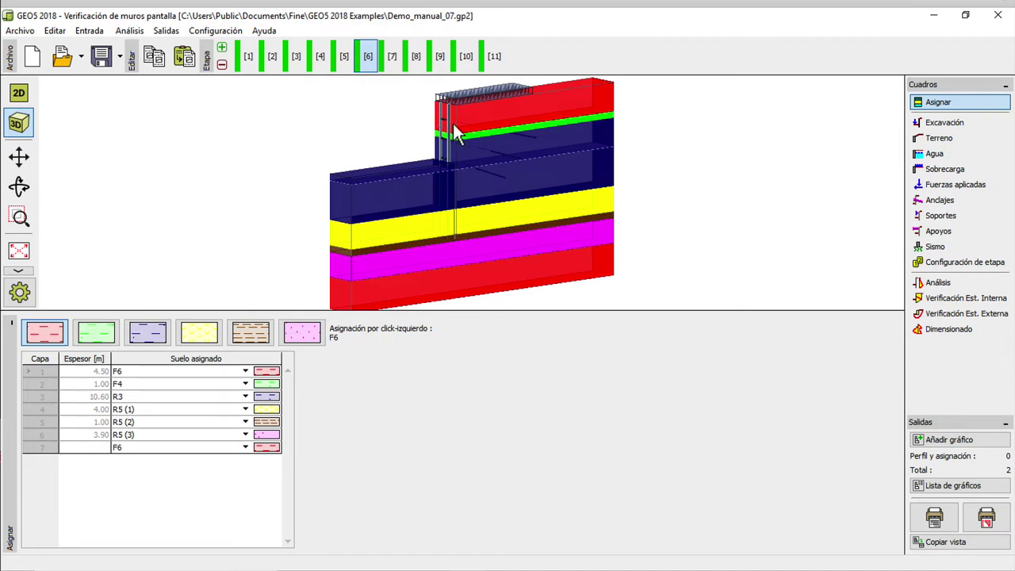
Inspect the parameters of the 2.50 m deep anchor in stage 6 without editing them, and check the stage's Soportes and Apoyos.
left_click(929, 202)
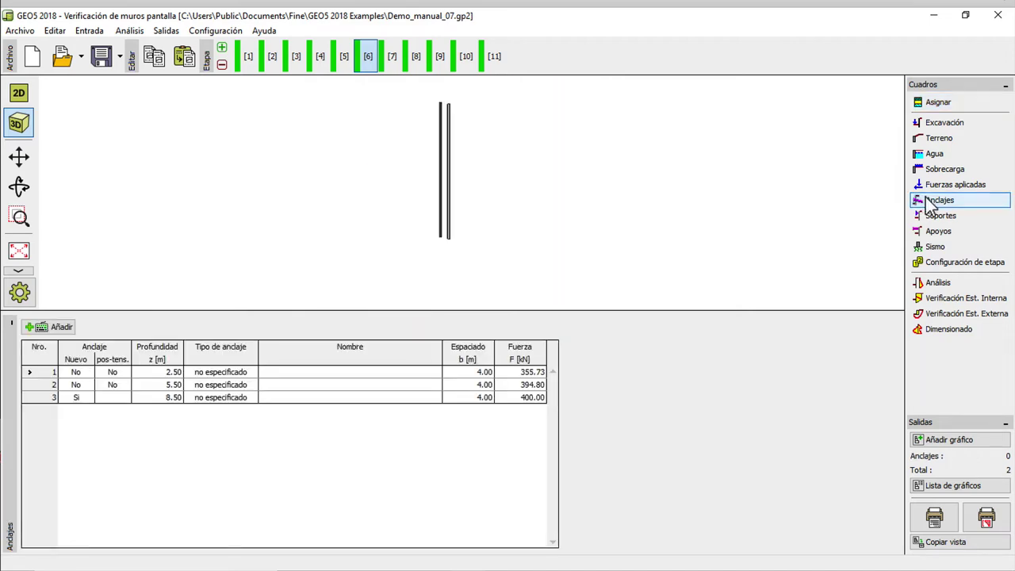
double_click(403, 367)
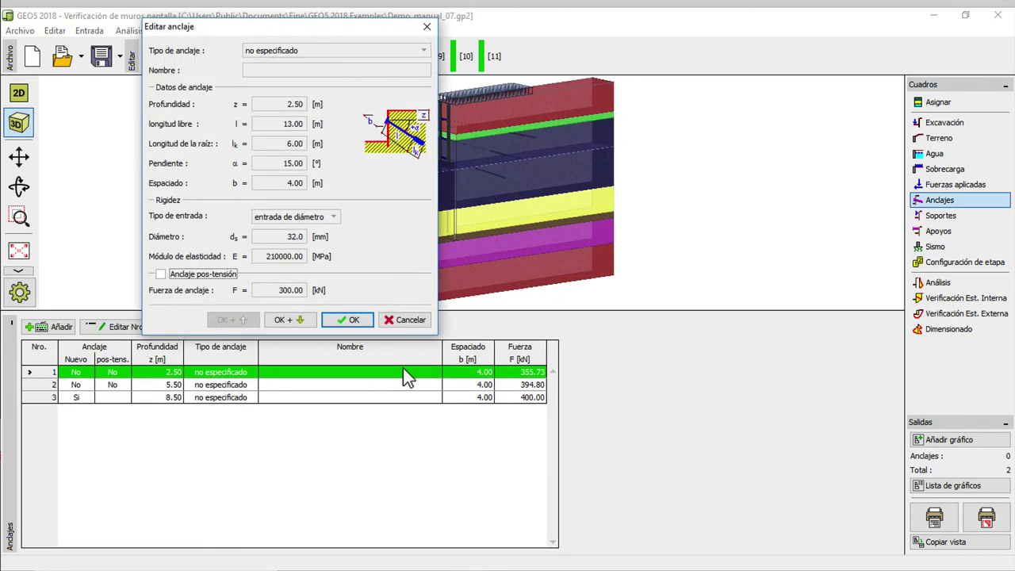
left_click(396, 321)
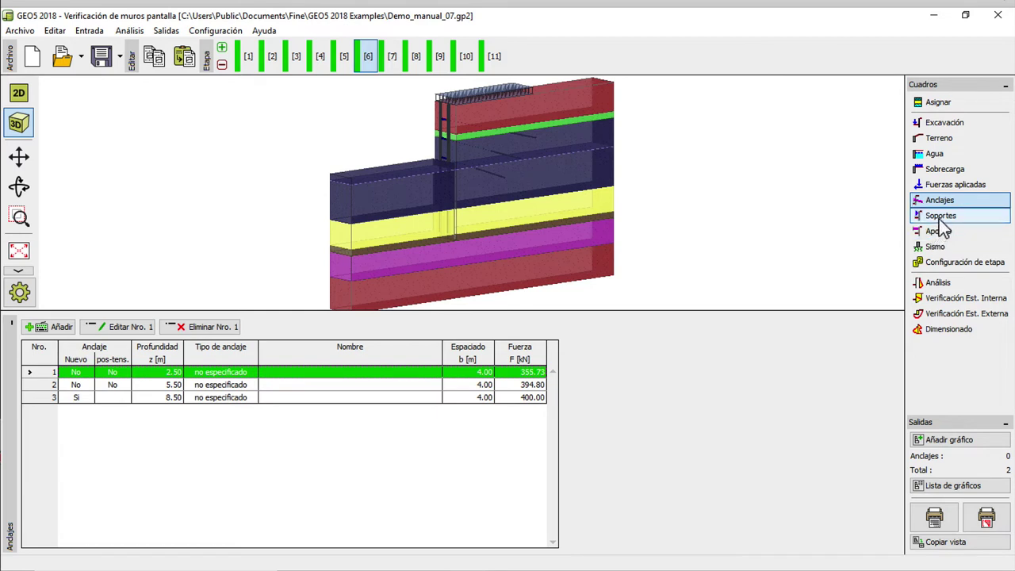
left_click(941, 218)
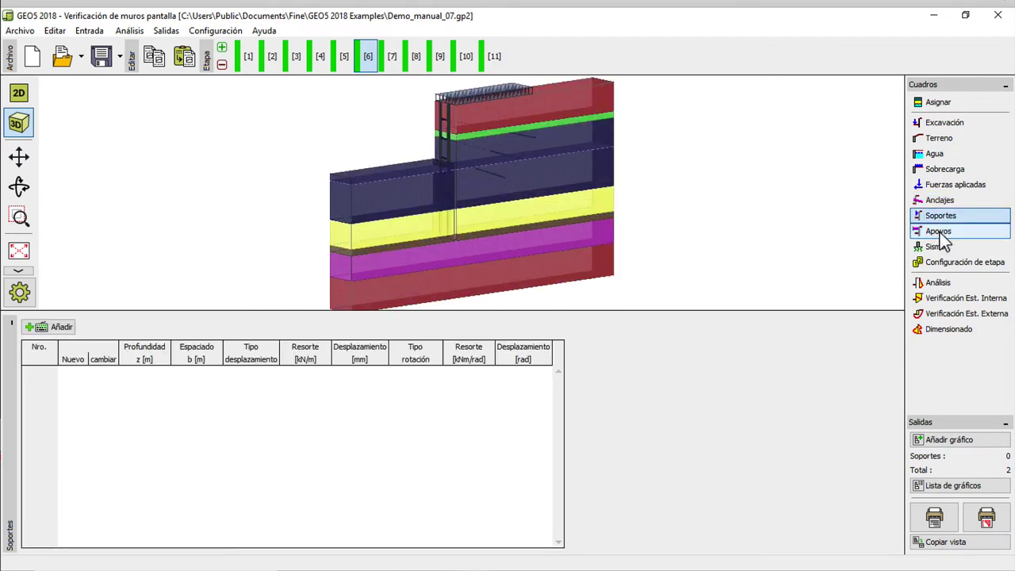
left_click(941, 233)
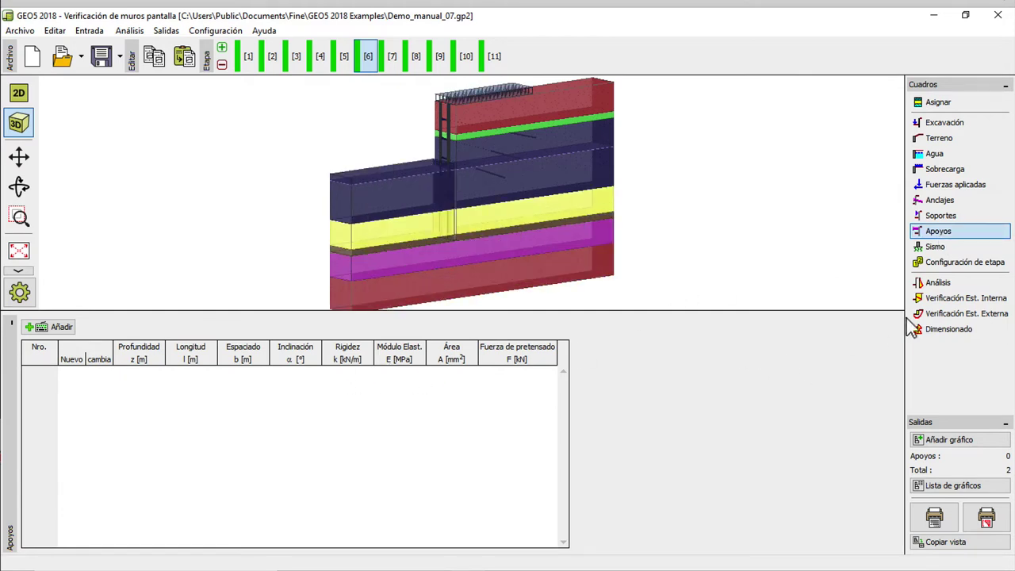
Examine the stage 6 analysis, internal stability and external slope stability model, leaving the slope model without loading data back.
left_click(927, 282)
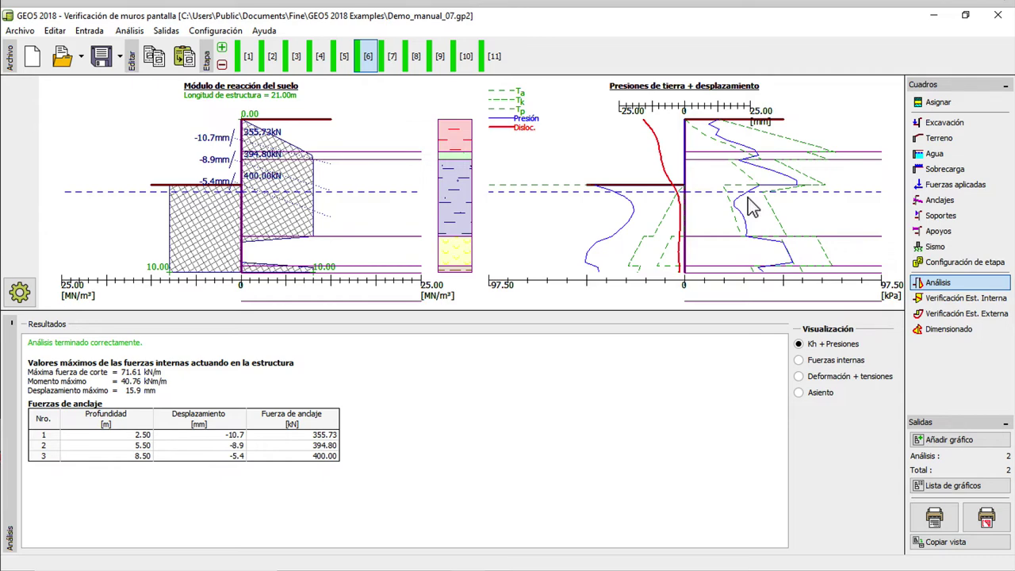
left_click(926, 305)
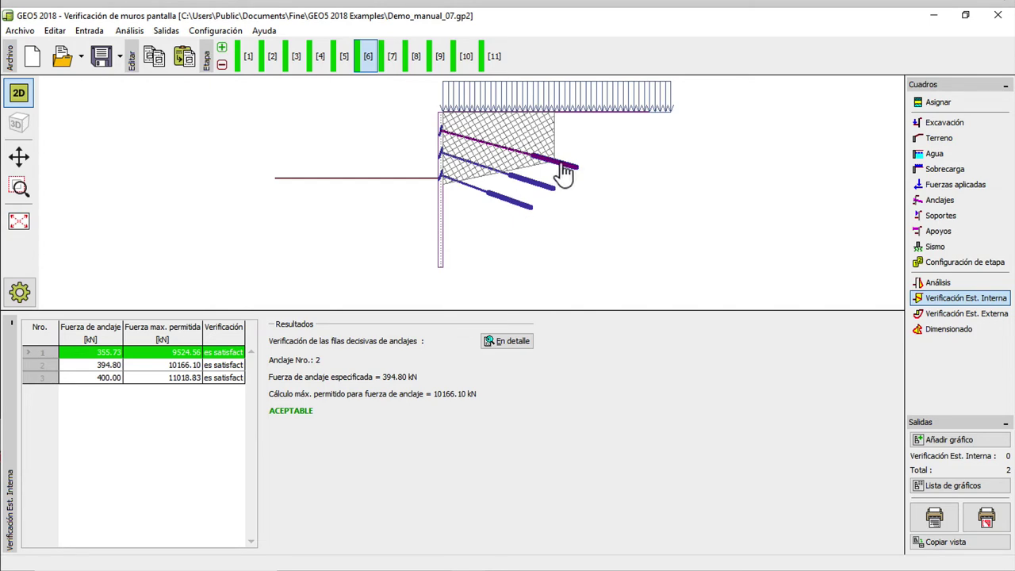
left_click(1000, 315)
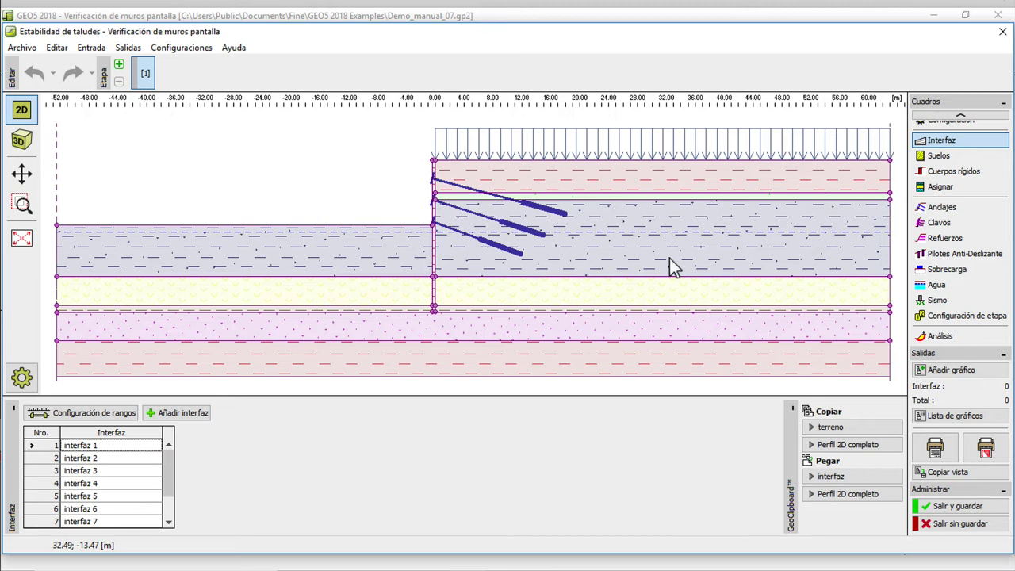
left_click(1002, 33)
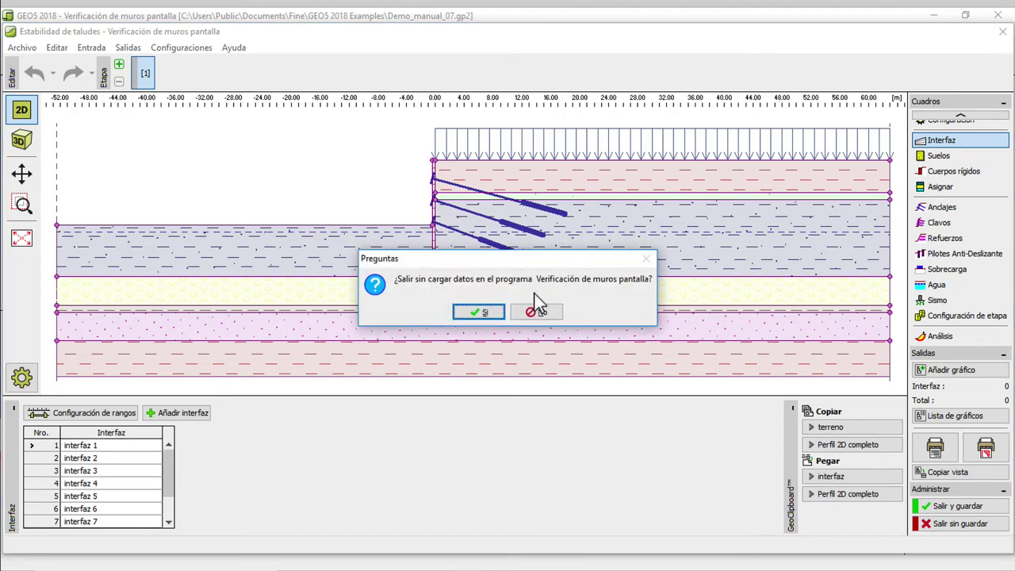
left_click(480, 312)
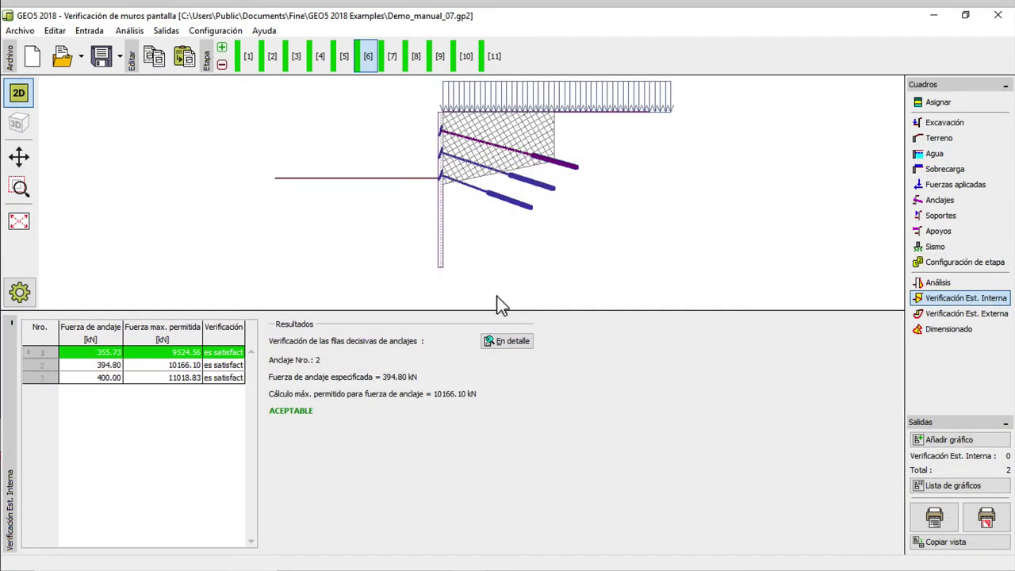
Examine the wall analysis and the internal anchor stability verification for construction stage 11.
left_click(442, 67)
left_click(494, 67)
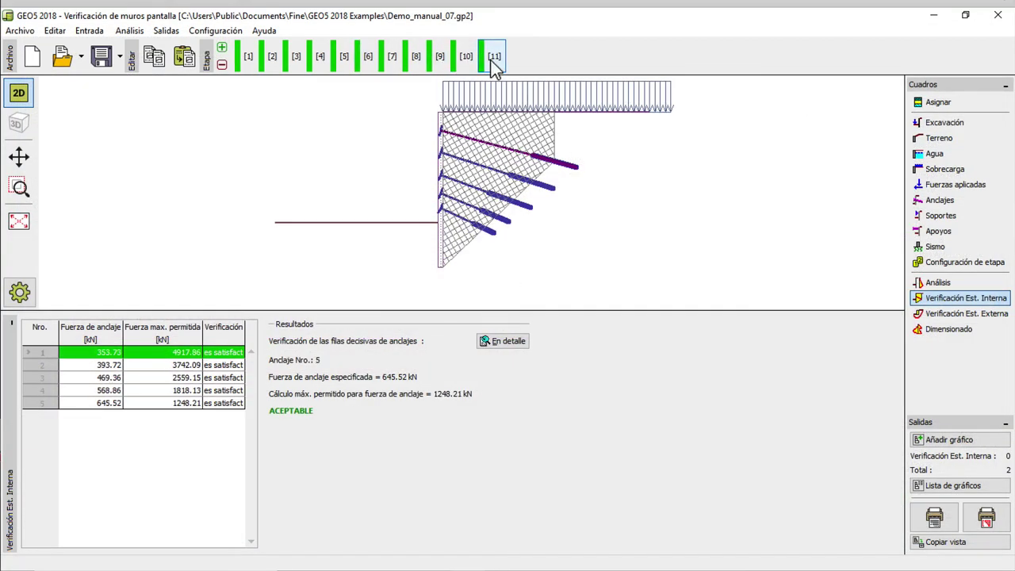
left_click(938, 283)
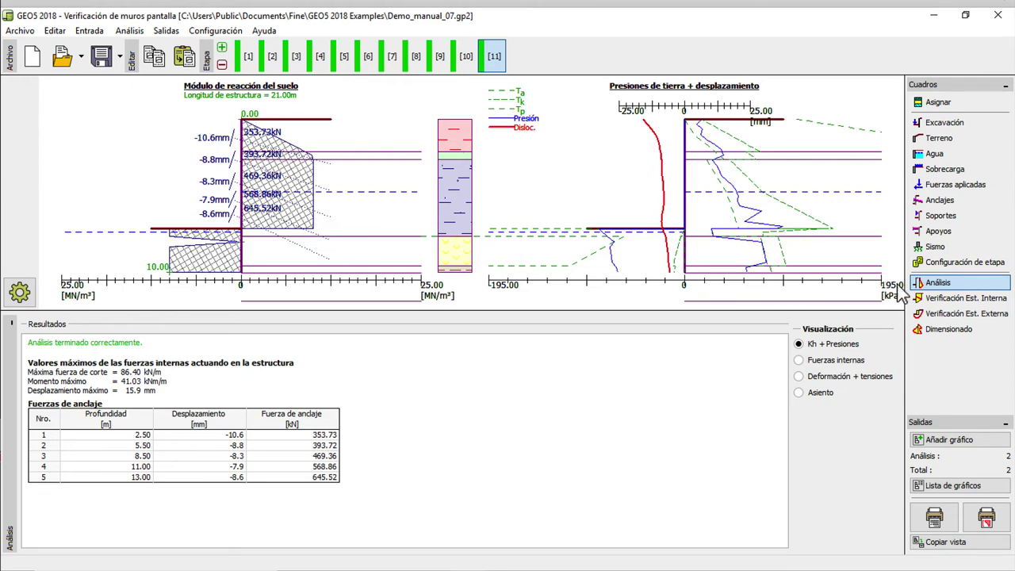
left_click(925, 301)
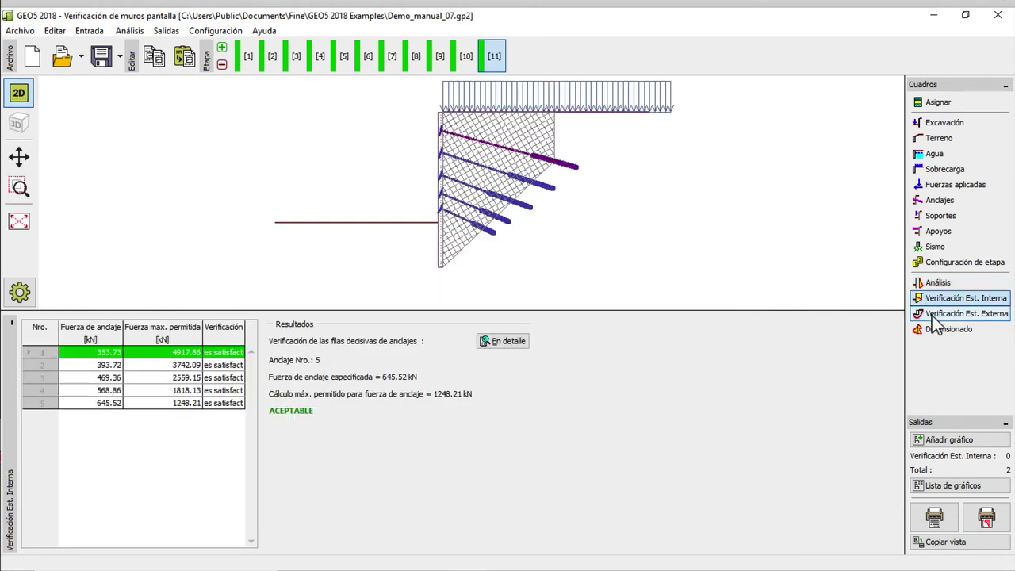
View the external slope stability model of stage 11, leave it without saving, and examine the wall's section dimensioning.
left_click(933, 315)
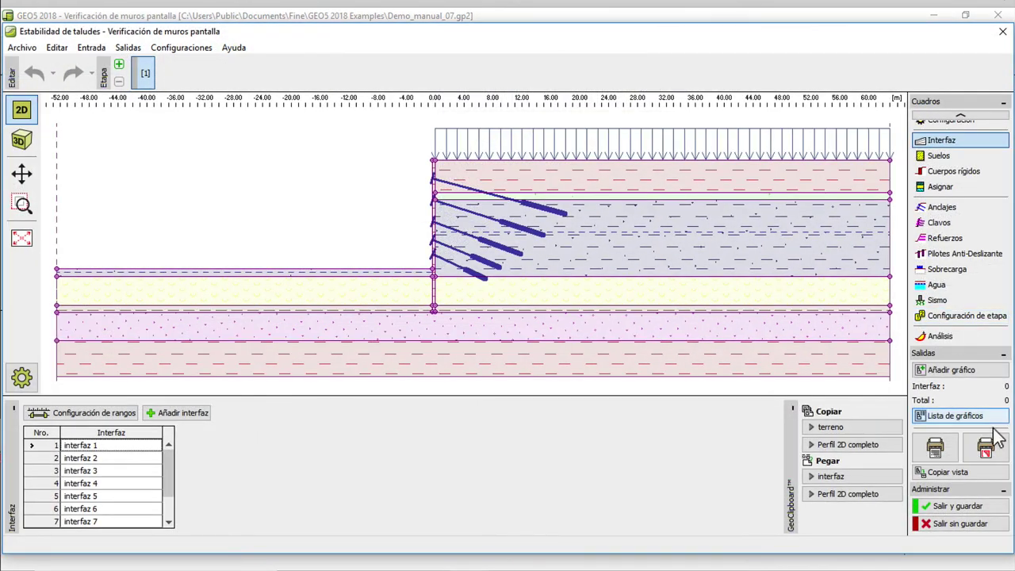
left_click(969, 522)
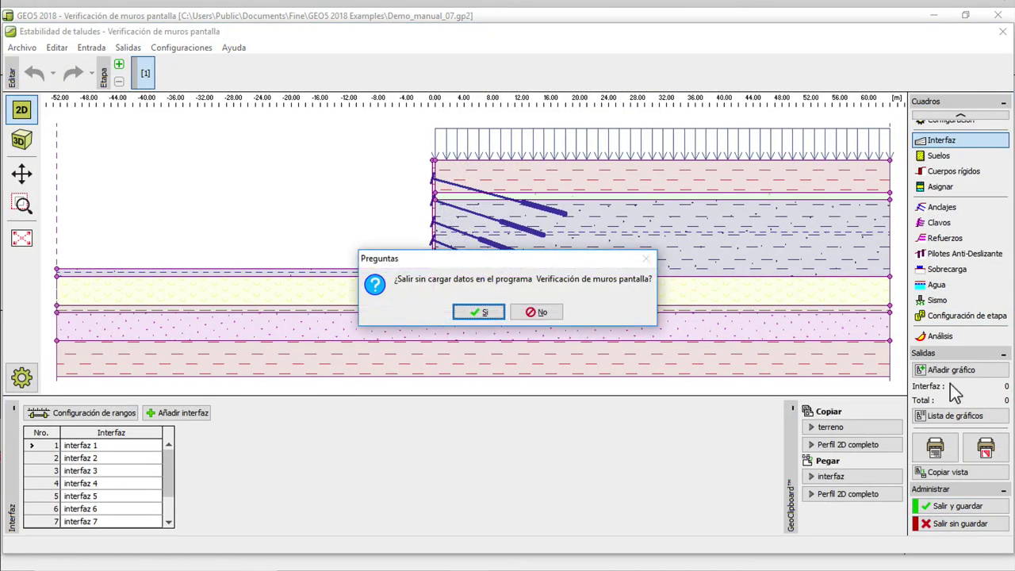
left_click(480, 311)
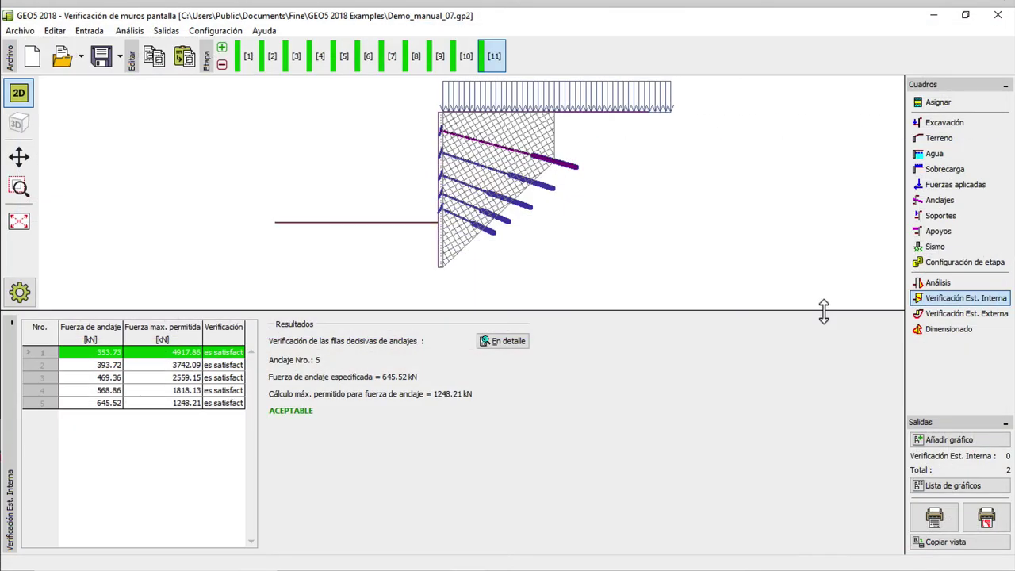
left_click(937, 327)
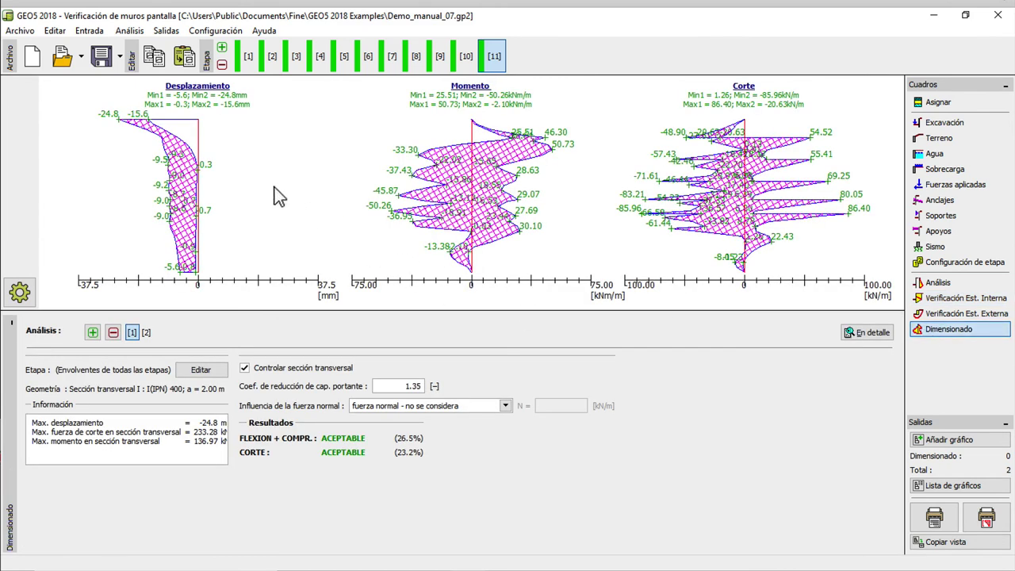